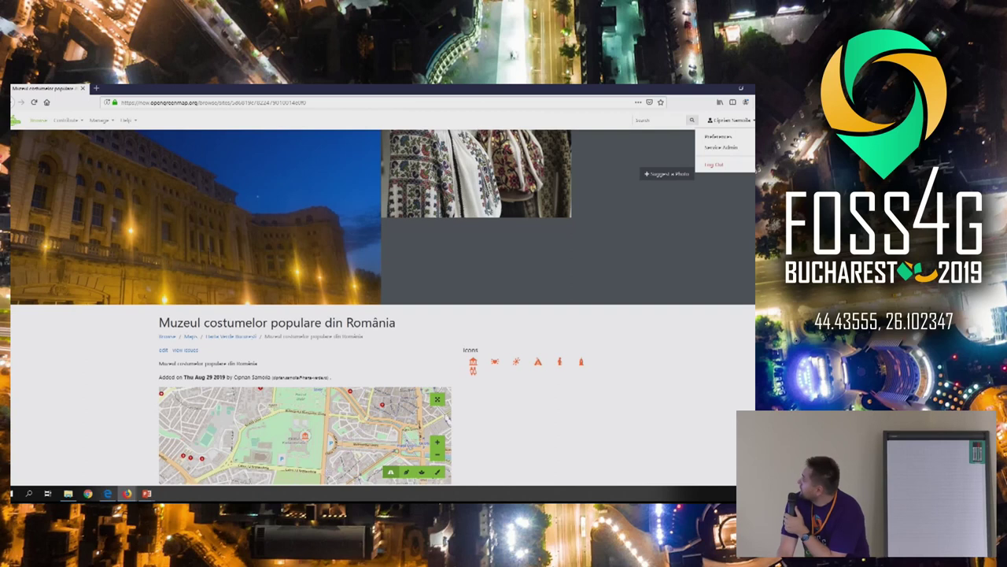
Step: Look through the list of managed maps and open the list of managed sites
left_click(97, 121)
left_click(102, 139)
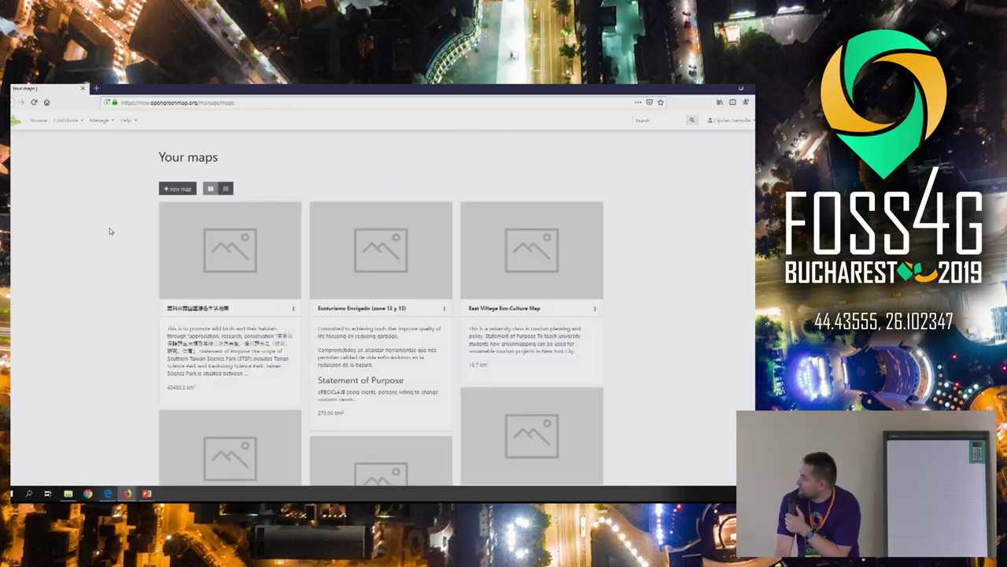
scroll(201, 279, "down", 3)
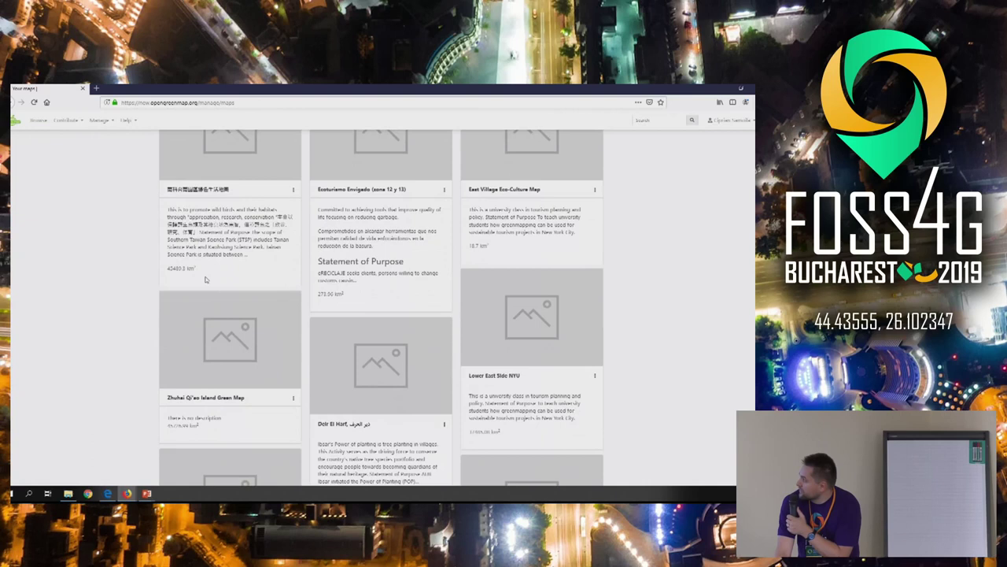
scroll(201, 265, "up", 3)
left_click(100, 122)
left_click(102, 147)
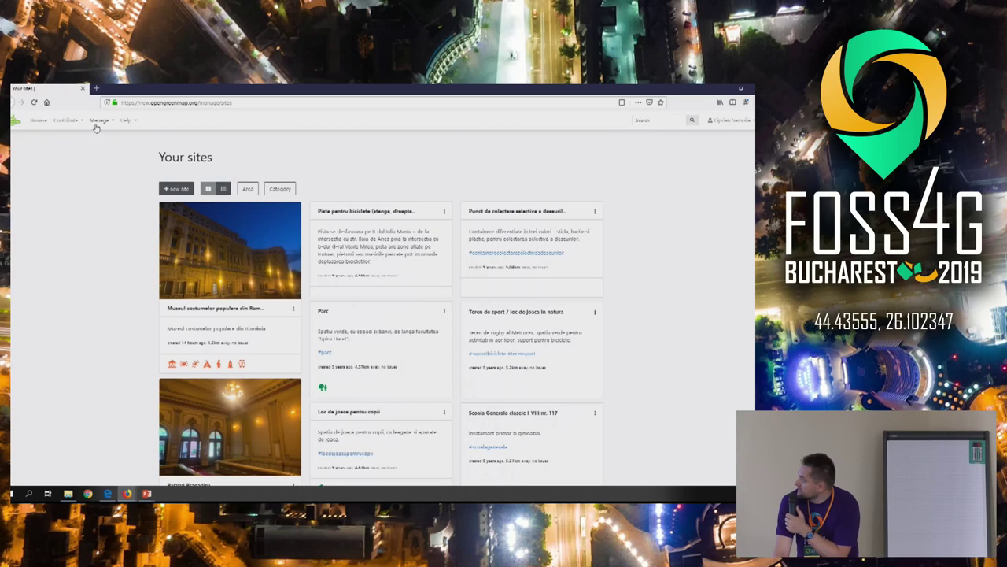
Step: Open the list of managed teams and the list of managed icon sets
left_click(98, 120)
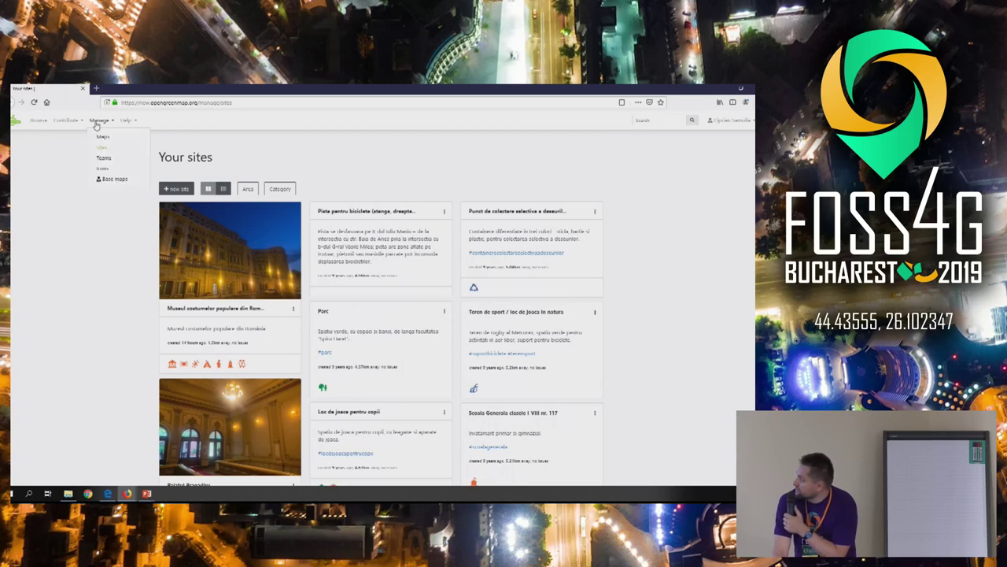
left_click(103, 158)
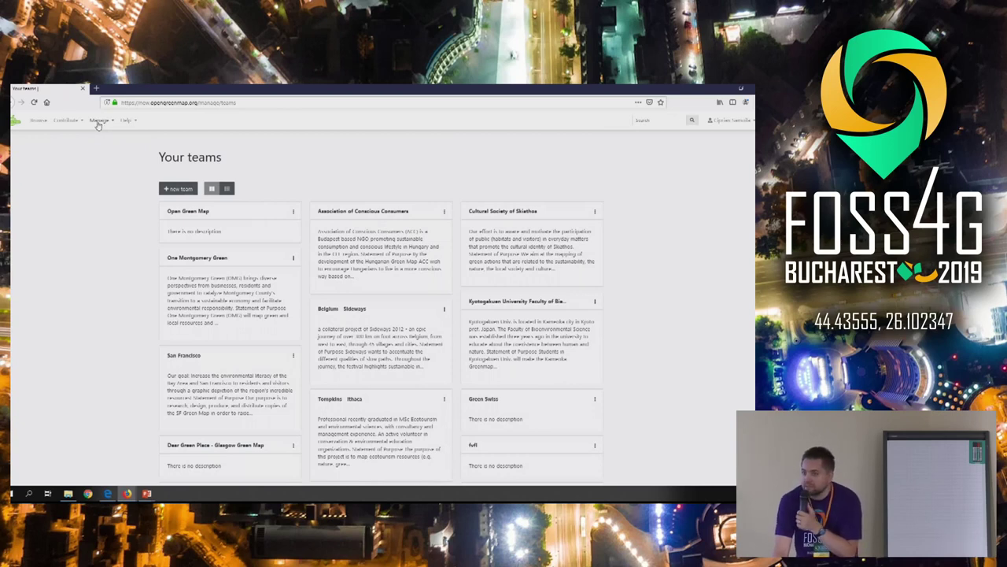
left_click(98, 121)
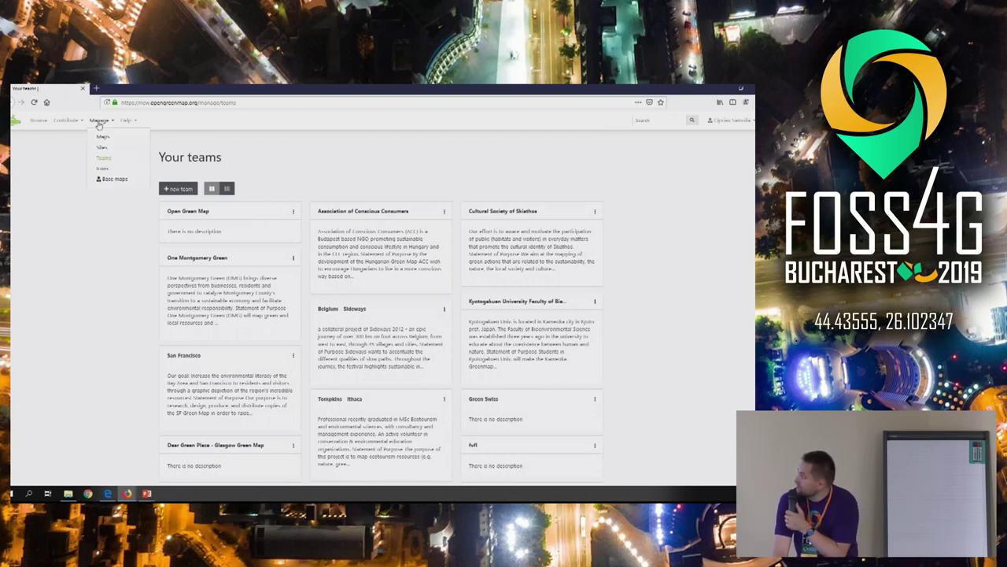
left_click(102, 168)
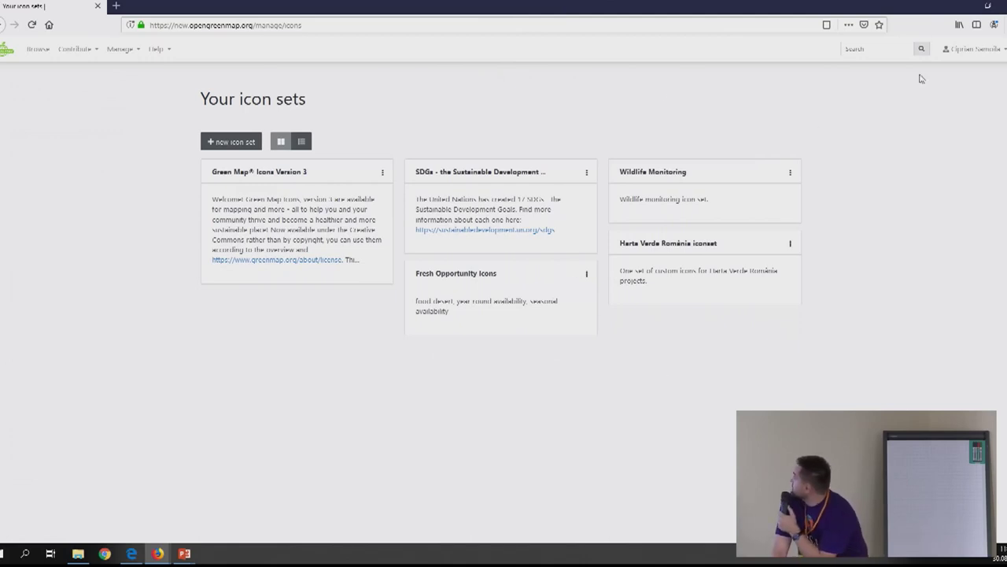
Step: Return to the main map and show the area around the current location in close-up
left_click(68, 50)
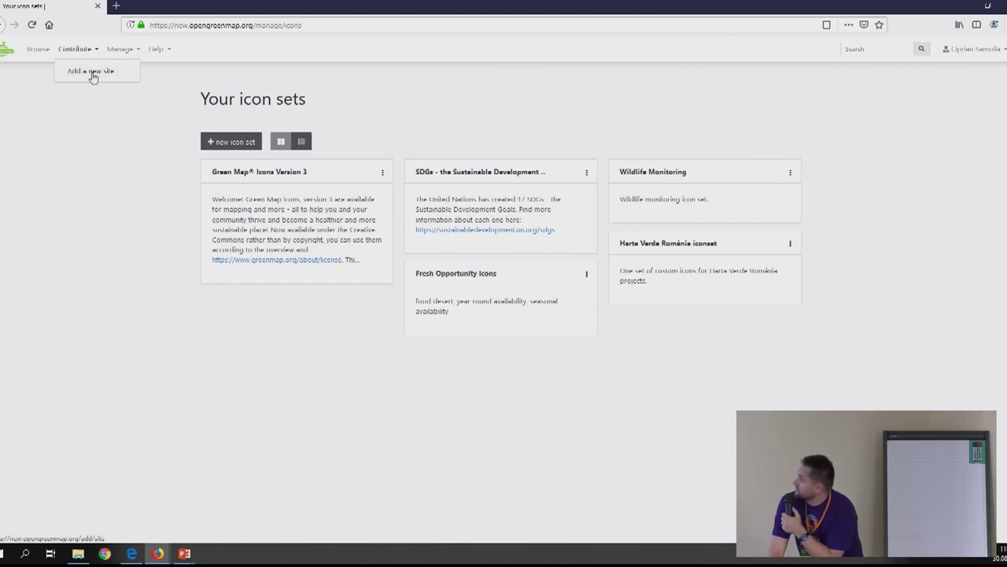
left_click(8, 54)
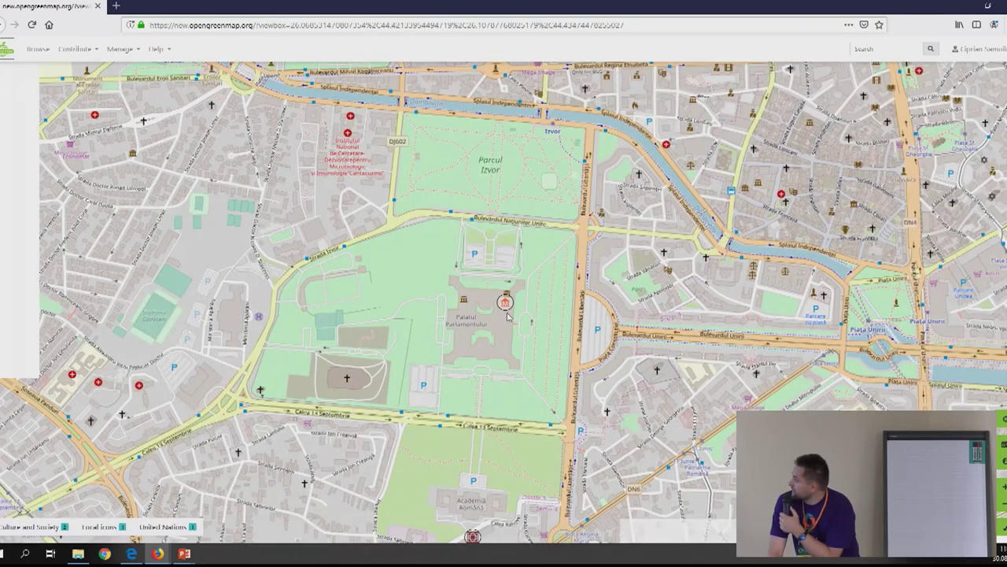
left_click(1003, 423)
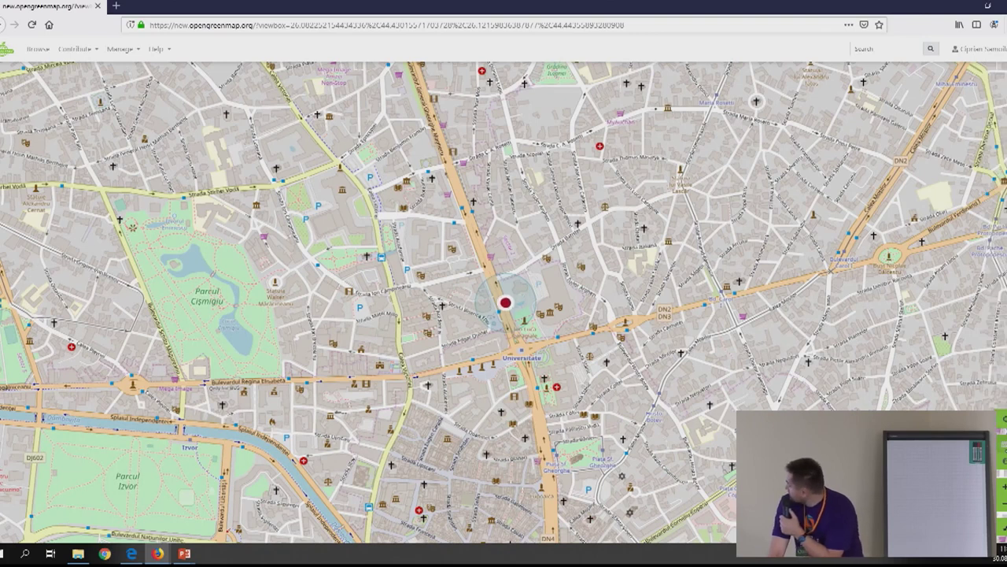
left_click(1004, 446)
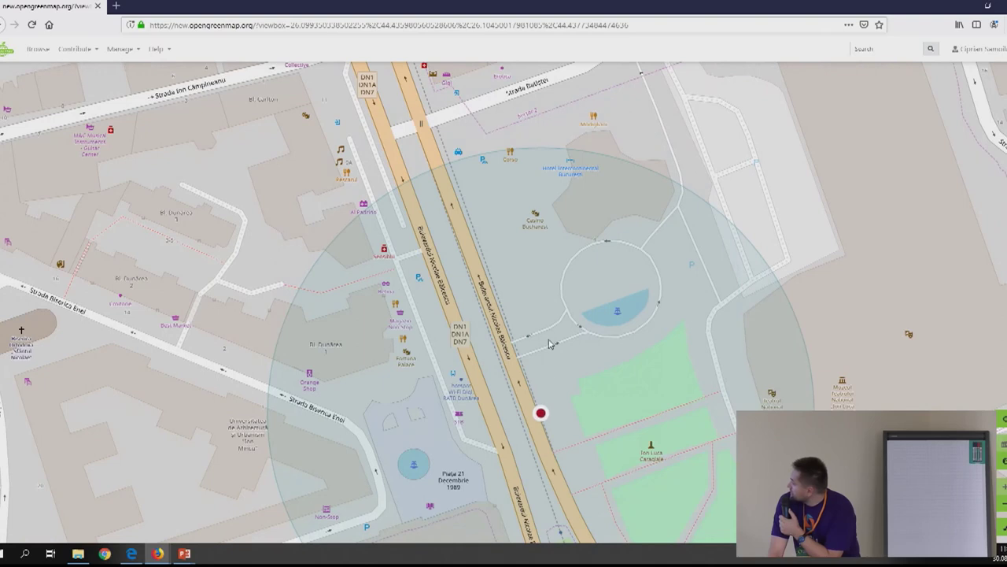
left_click_drag(569, 364, 564, 295)
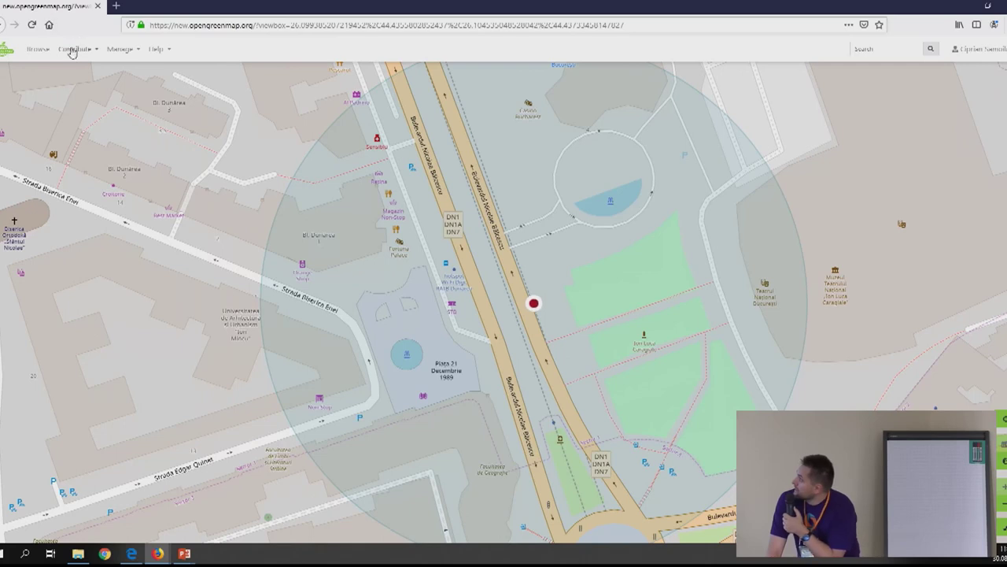
Step: Start adding a new site and position its crosshair on Parcul Colțea, beside the Universitate roundabout
left_click(74, 49)
left_click(91, 71)
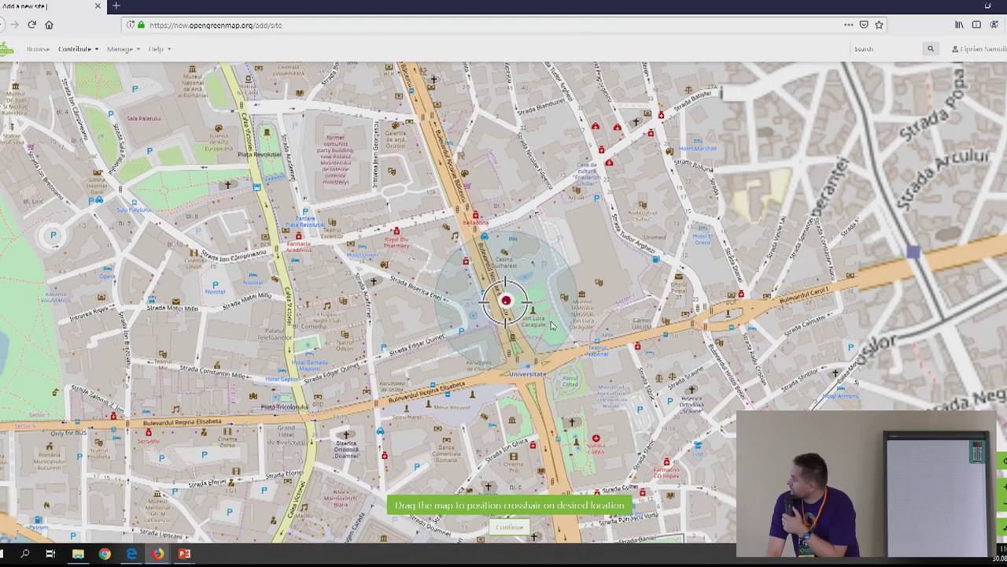
scroll(551, 325, "up", 2)
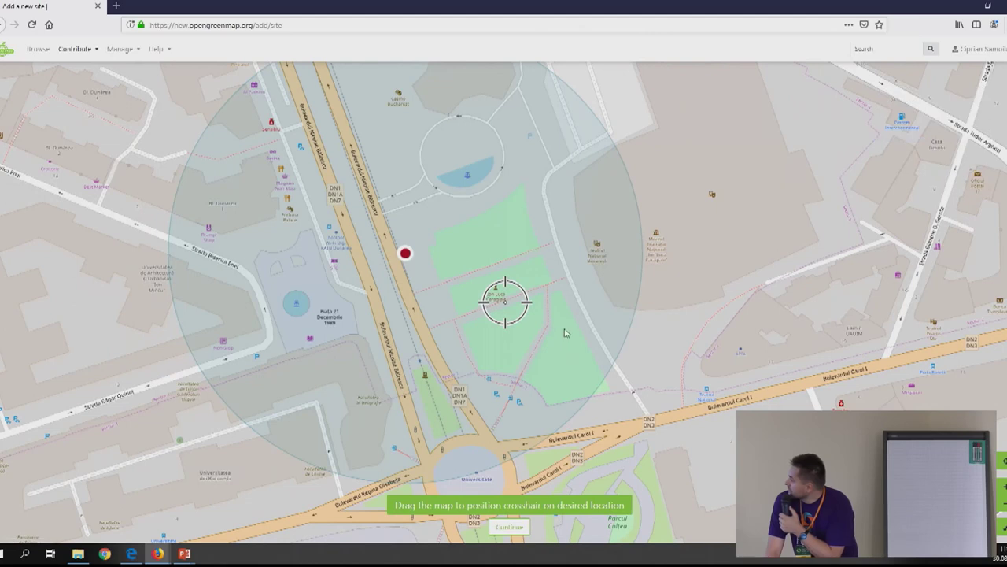
mouse_move(535, 324)
left_mouse_down()
mouse_move(497, 274)
mouse_move(531, 303)
mouse_move(528, 169)
mouse_move(429, 64)
mouse_move(437, 110)
mouse_move(459, 124)
left_mouse_up()
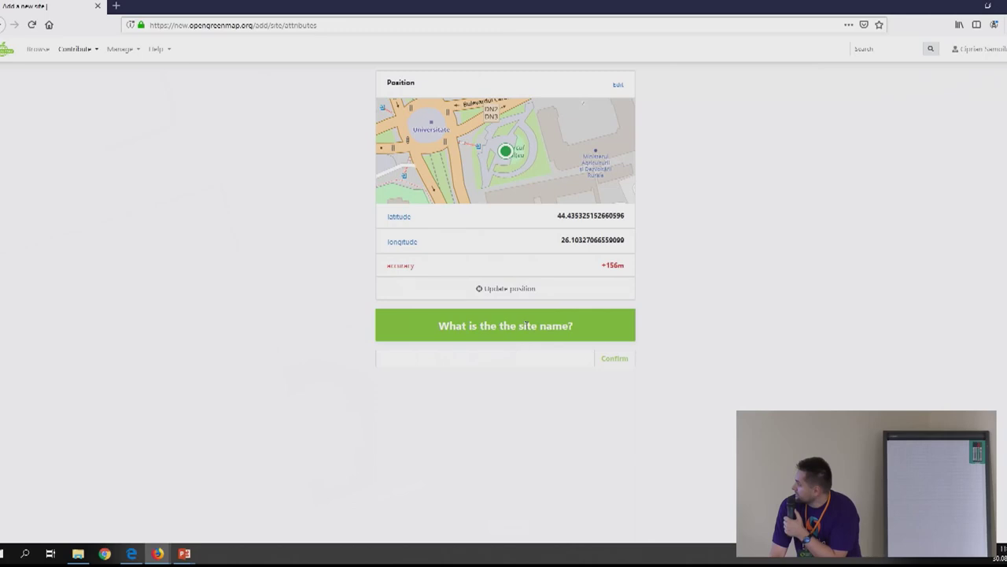
Step: Name the new site "scuar" and confirm the name
left_click(525, 355)
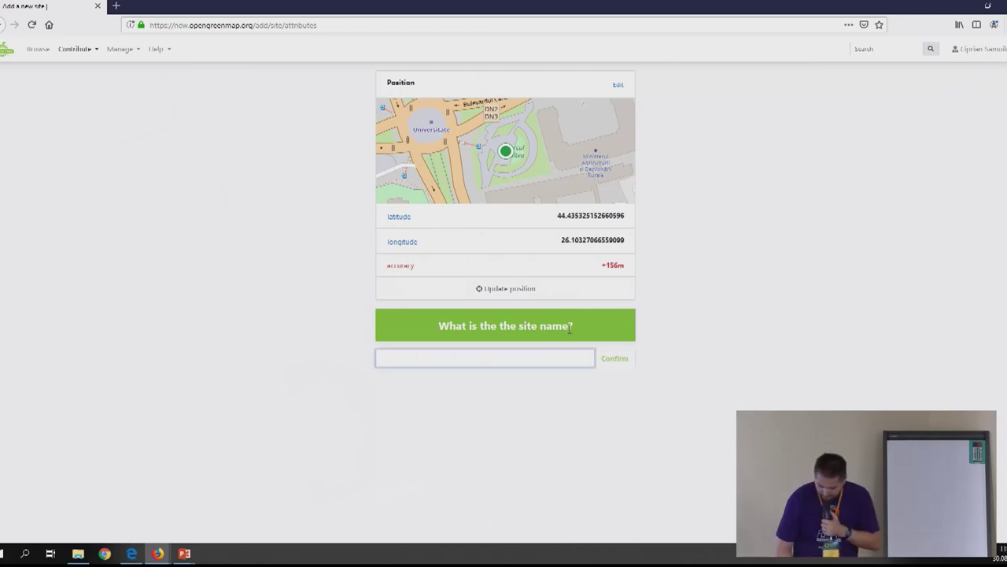
type("N")
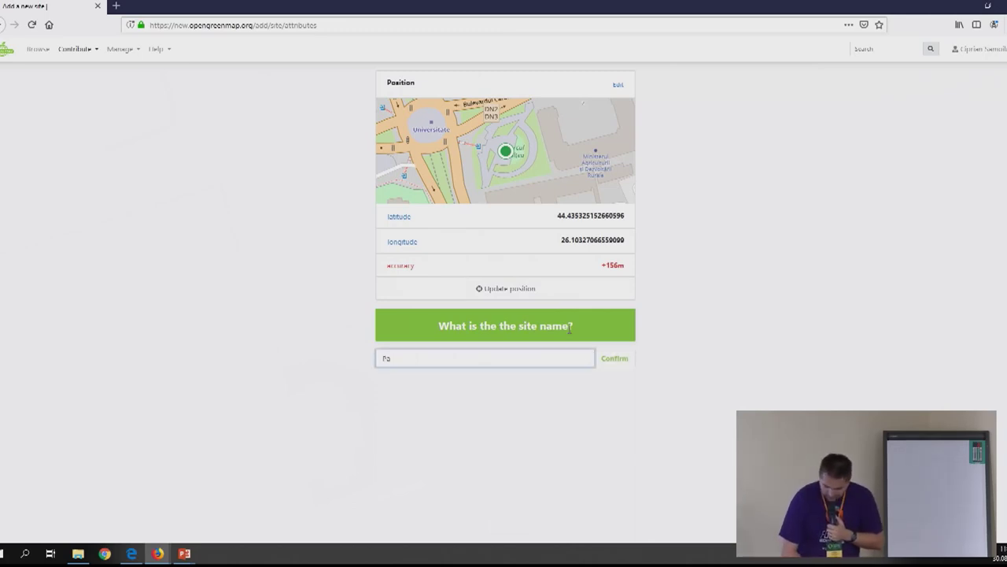
type("ar")
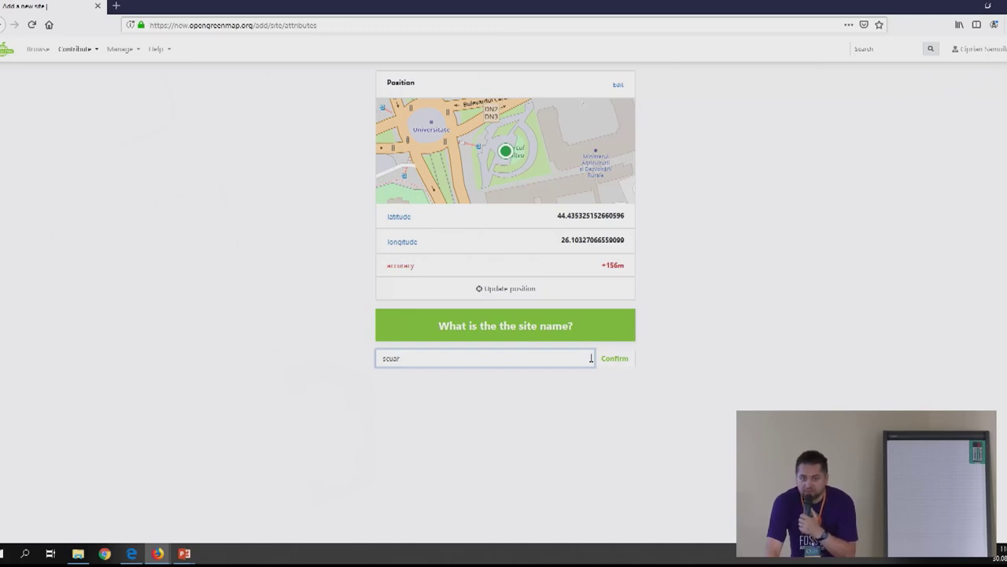
left_click(618, 359)
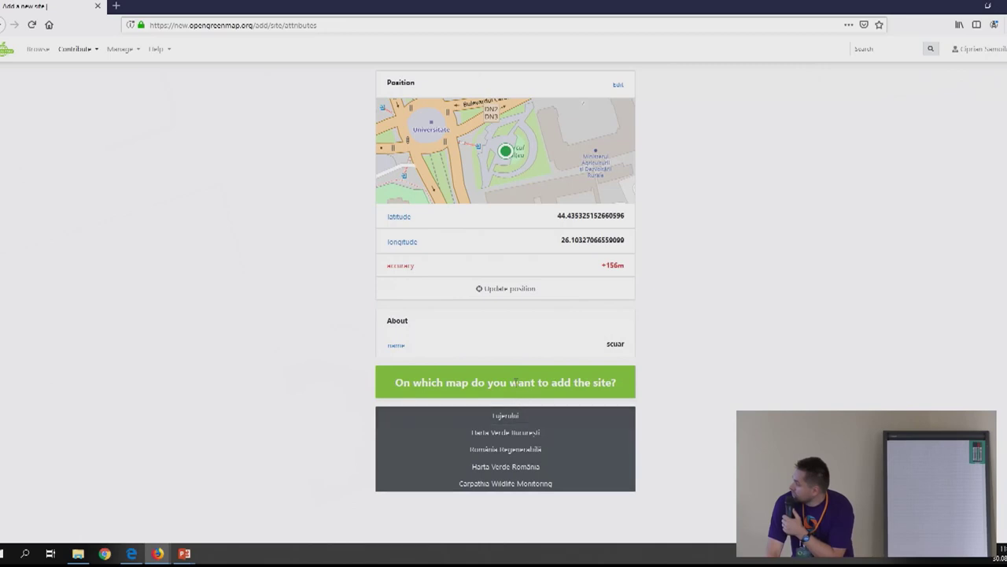
Step: Assign the site to the Harta Verde București map and enter "hghjg" as its description
left_click(511, 432)
left_click(492, 411)
type("hqhjq")
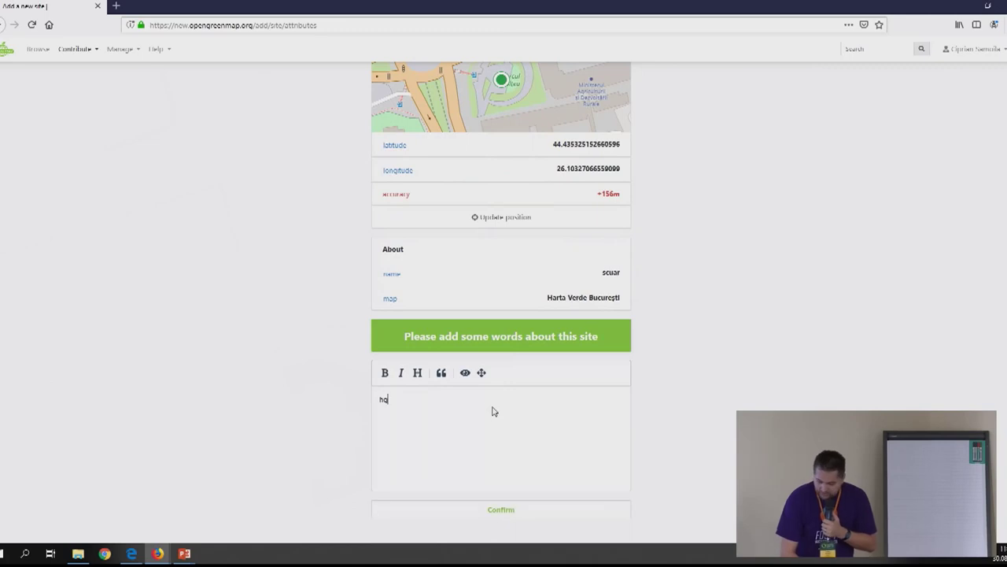
left_click(525, 513)
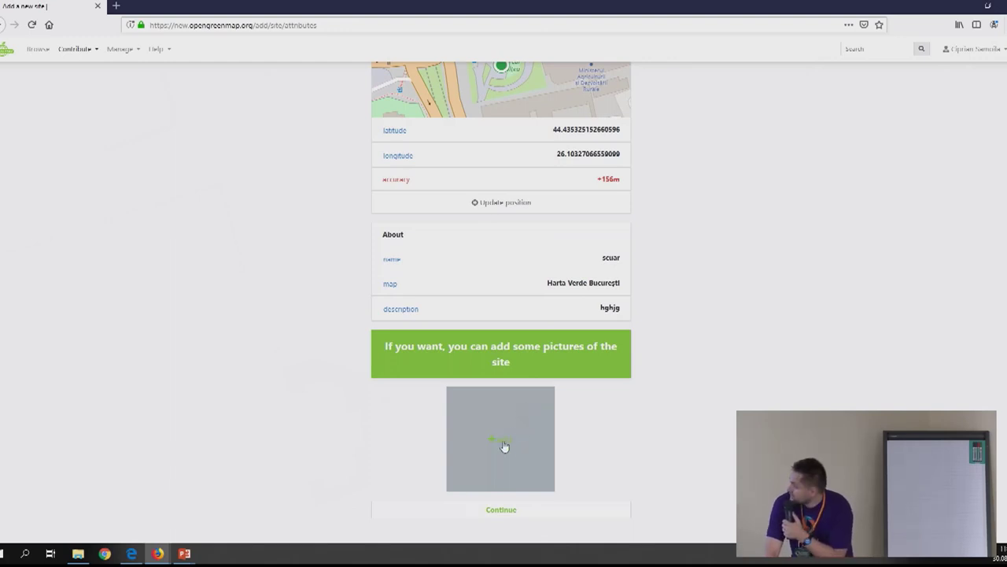
Step: Open the picture upload, cancel it and continue without adding any pictures to the site
left_click(522, 477)
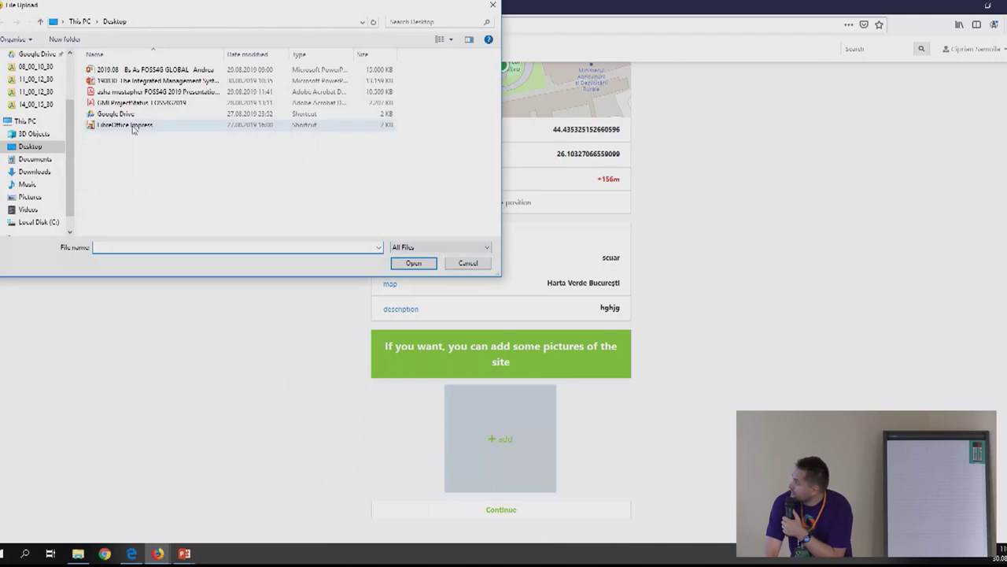
left_click(468, 263)
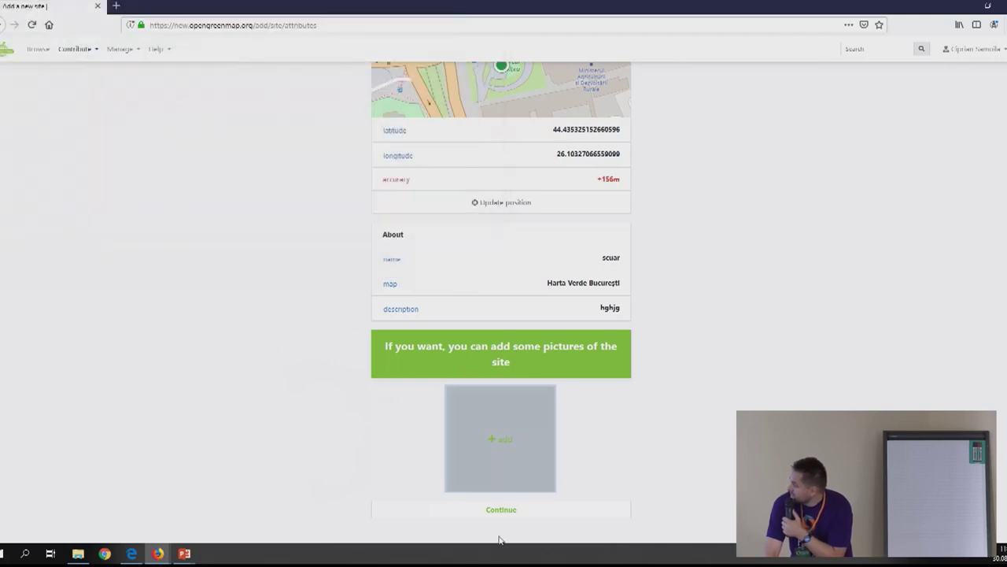
left_click(506, 510)
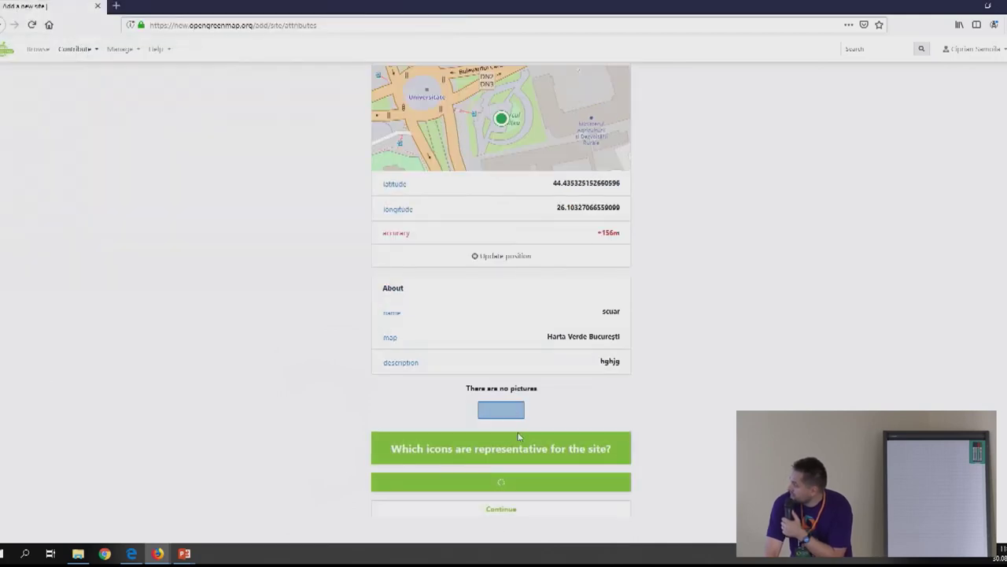
Step: Choose the Child Friendly Site and Senior Friendly Site icons from Cultural Character under Culture and Society
scroll(500, 451, "down", 1)
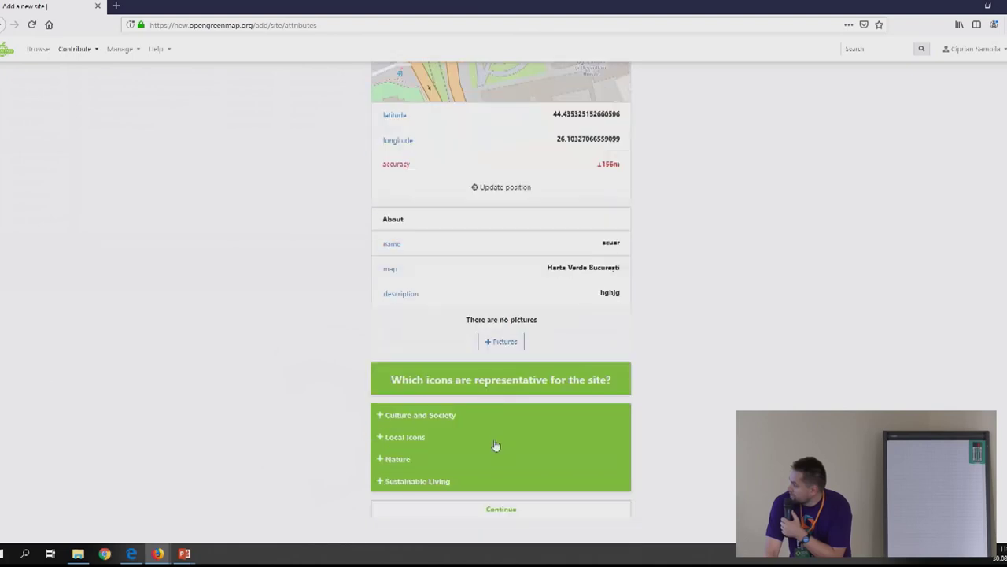
left_click(421, 421)
left_click(421, 351)
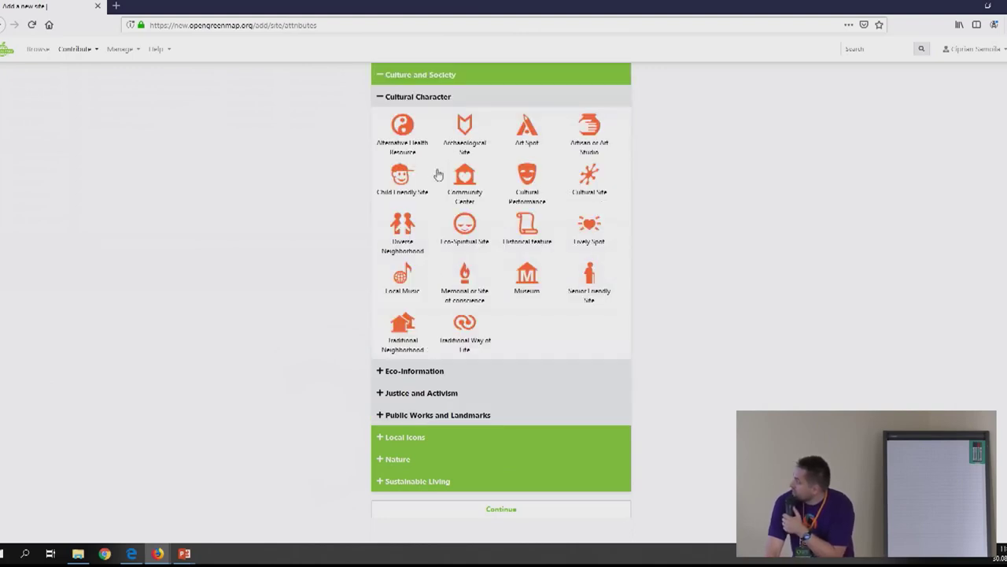
left_click(402, 187)
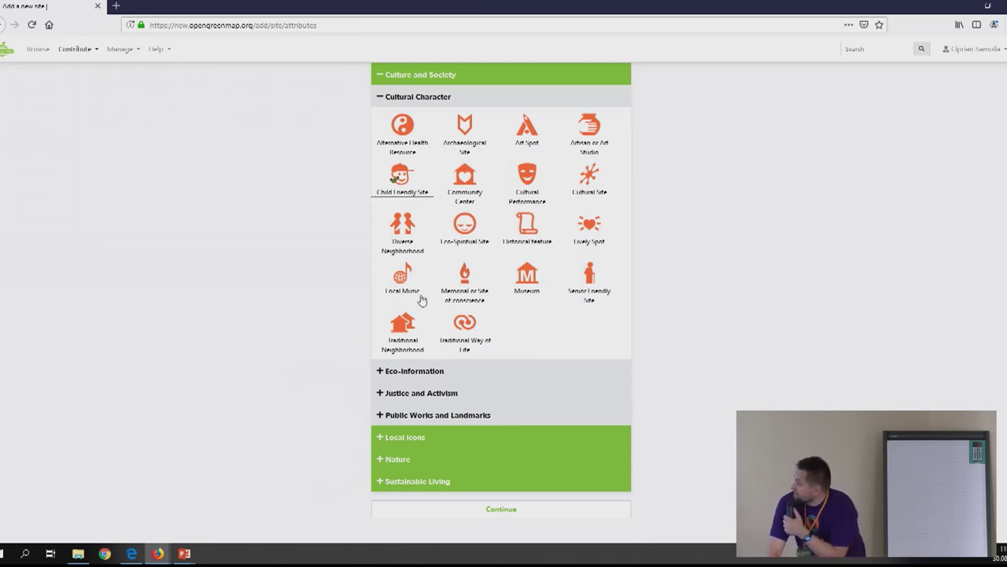
left_click(582, 280)
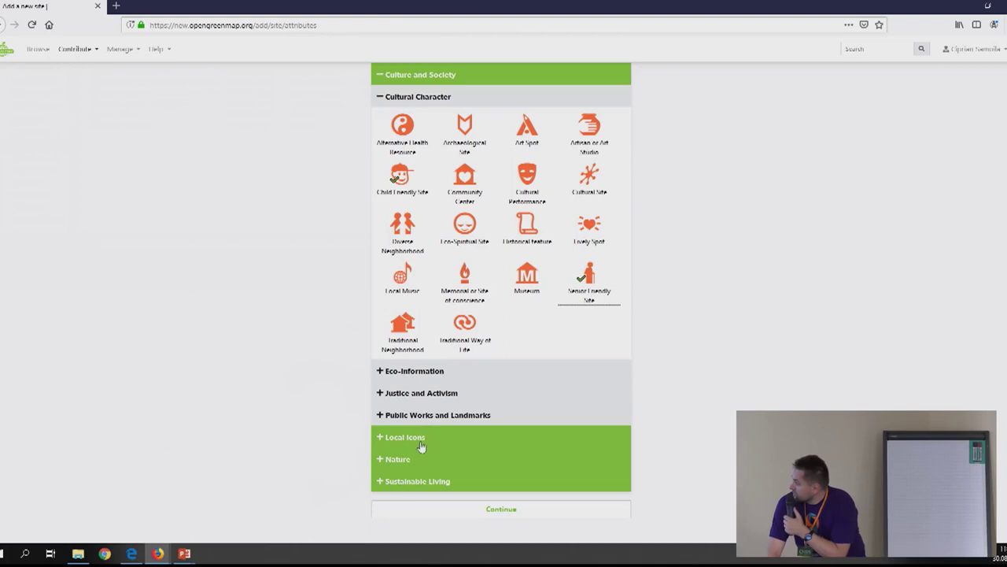
Step: Add the Public Space or Square, Skateboard Site and Park or Recreation Area icons from Nature's Outdoor Activities and confirm the icon selection
left_click(395, 460)
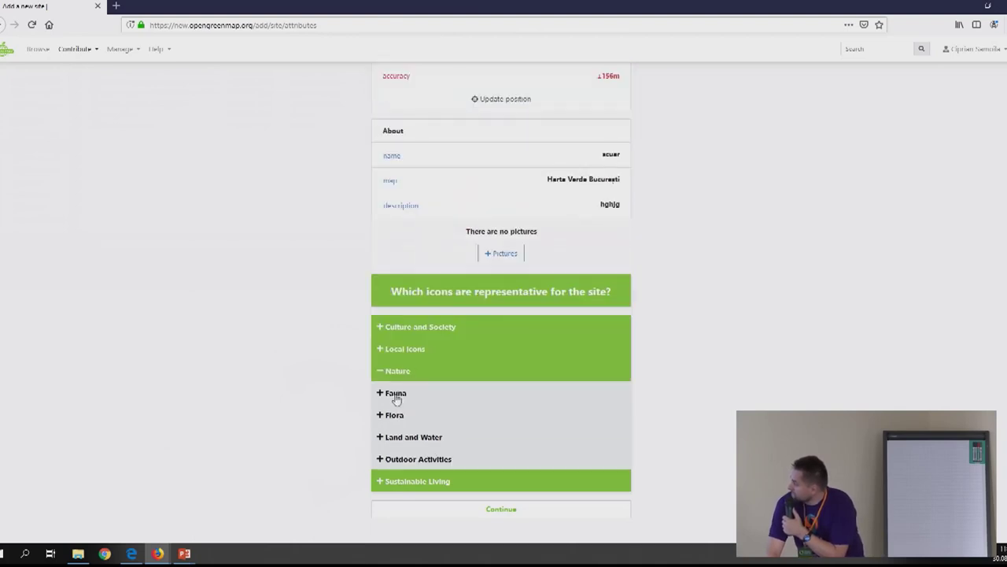
left_click(403, 460)
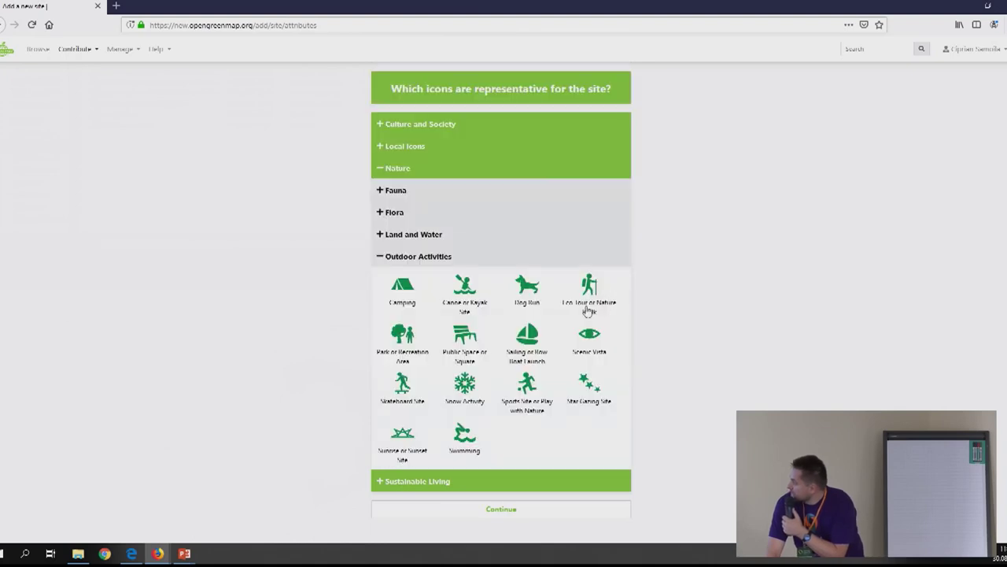
left_click(457, 346)
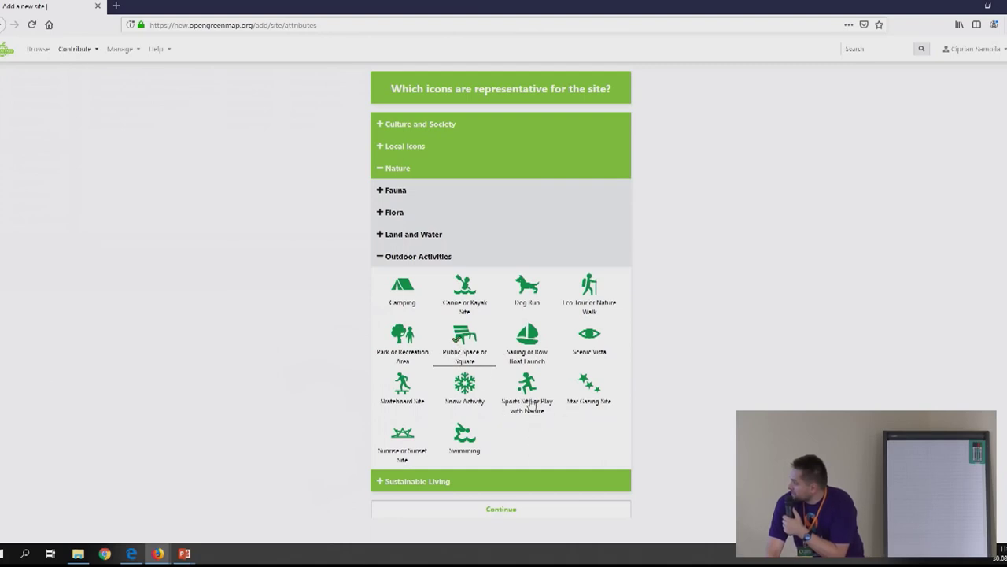
left_click(407, 396)
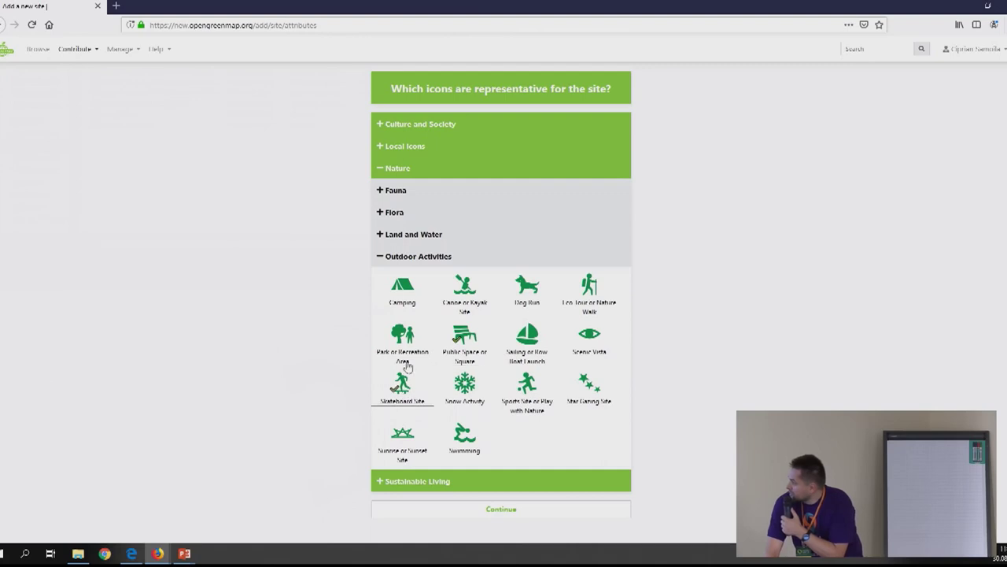
left_click(406, 346)
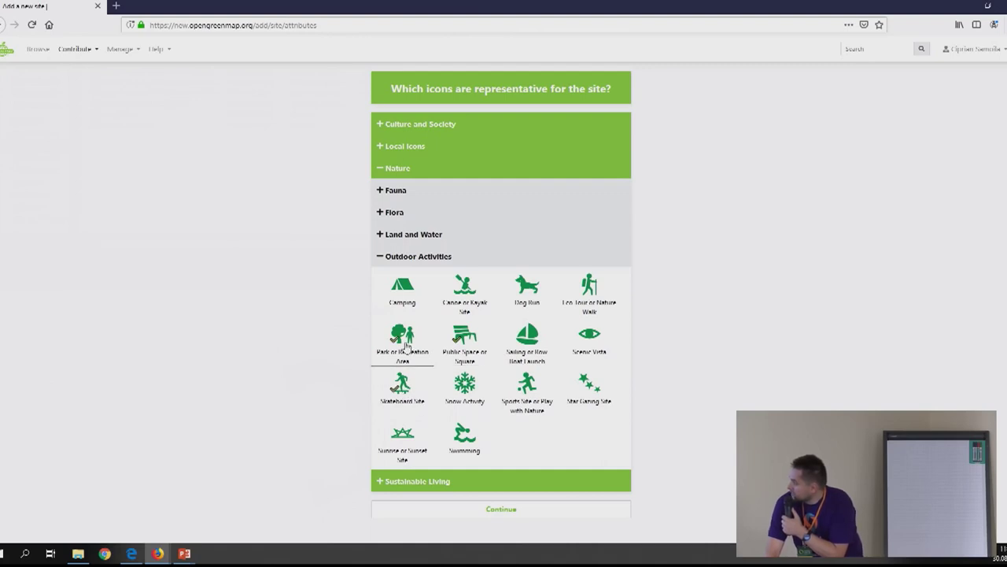
left_click(492, 512)
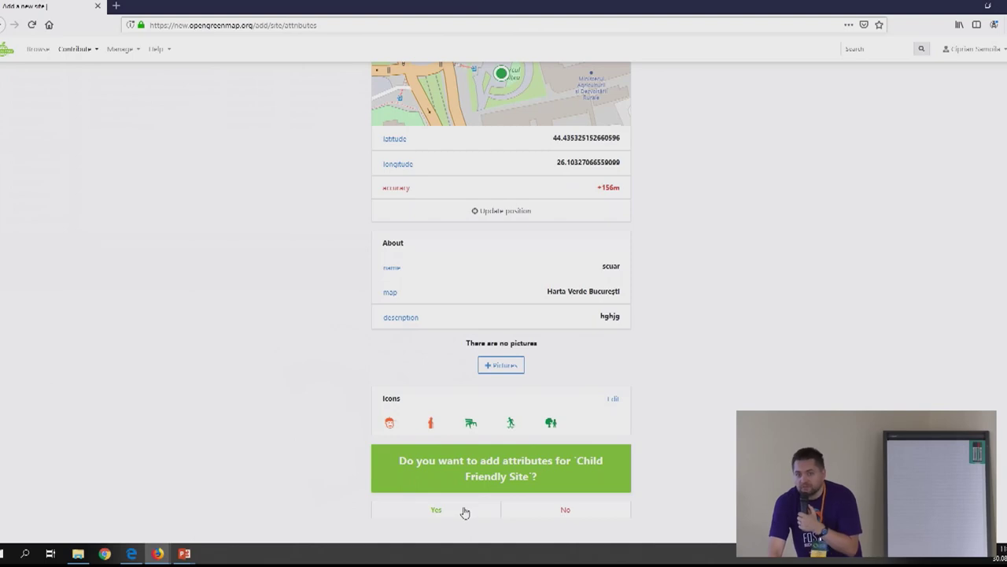
Step: Set the Child friendly attribute to yes and submit the new site
left_click(451, 512)
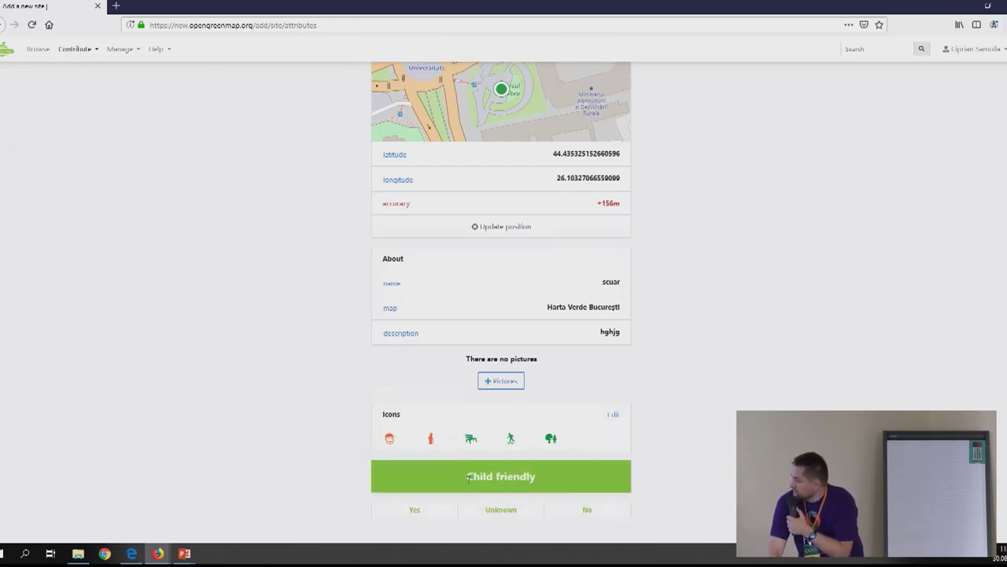
left_click(431, 512)
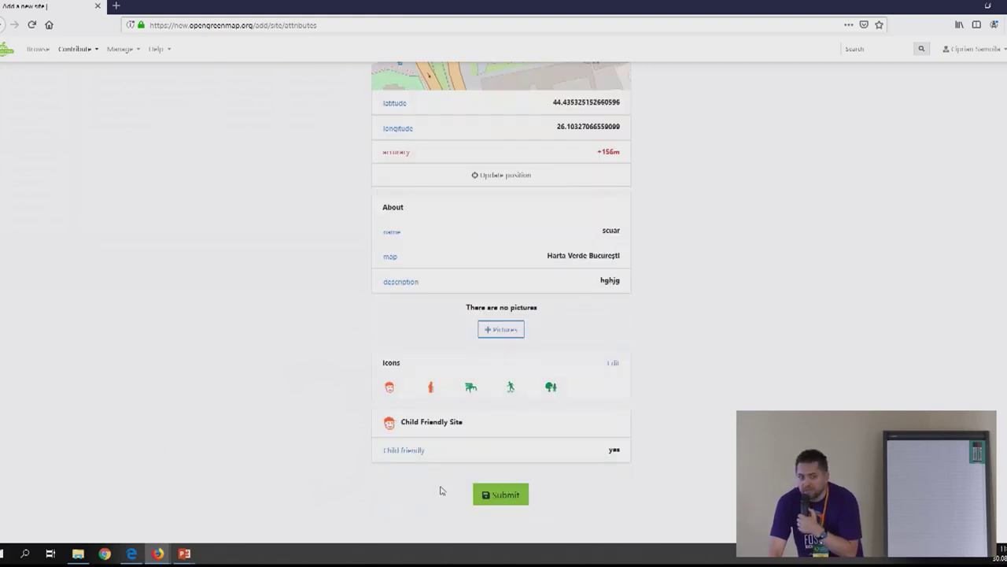
left_click(500, 495)
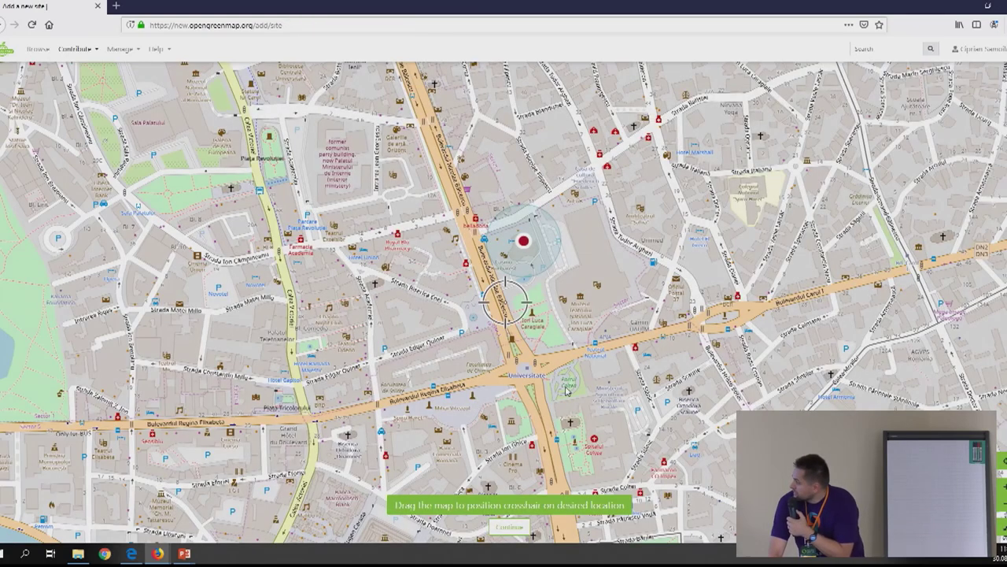
Step: Position the crosshair for another new site near Parcul Colțea
scroll(567, 391, "up", 2)
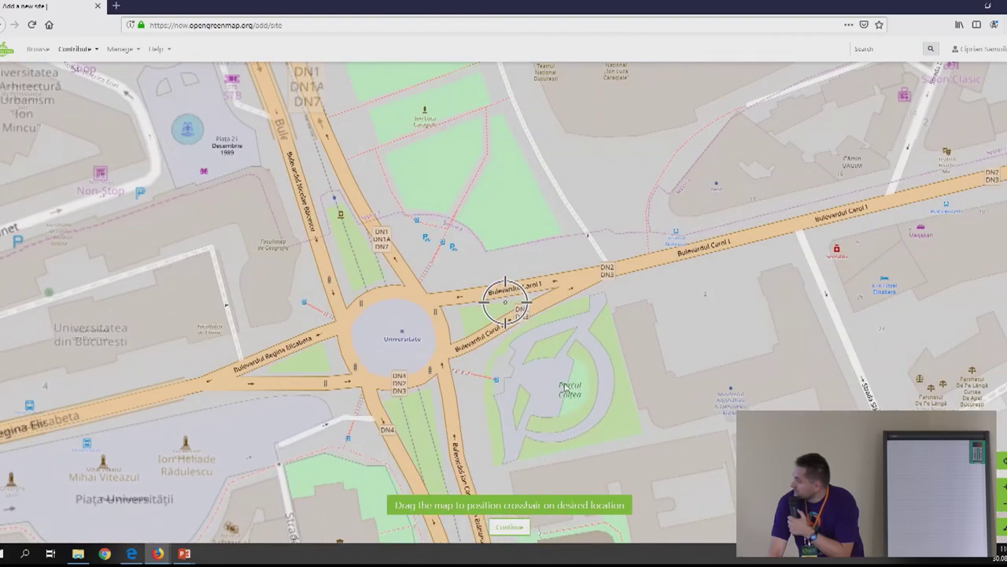